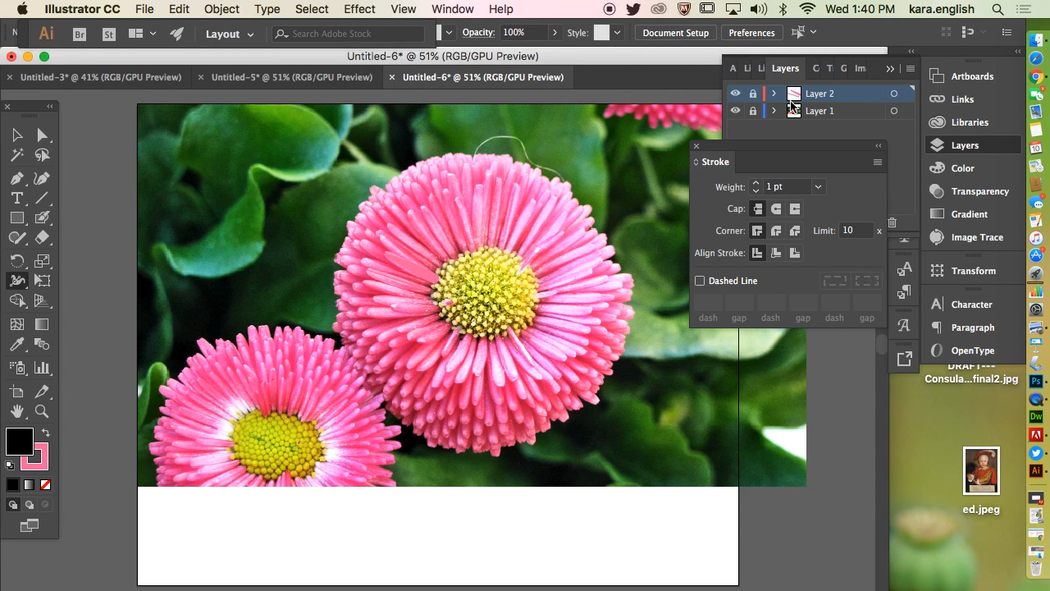
Hide the flower photo's layer briefly to view the pink strokes alone, and show the photo again.
{"action": "left_click", "coordinate": [735, 110]}
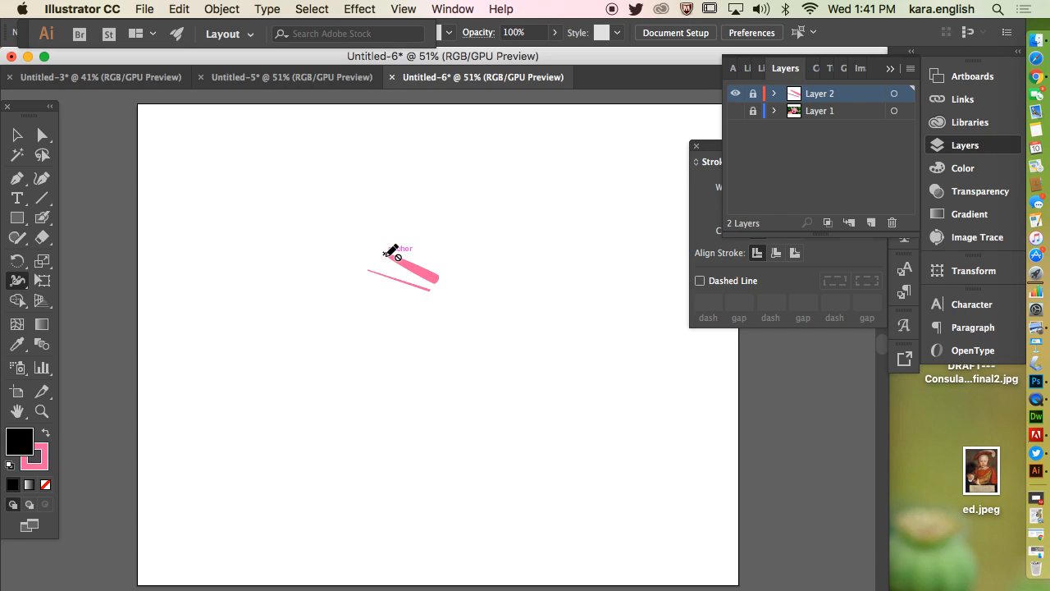
{"action": "left_click", "coordinate": [735, 111]}
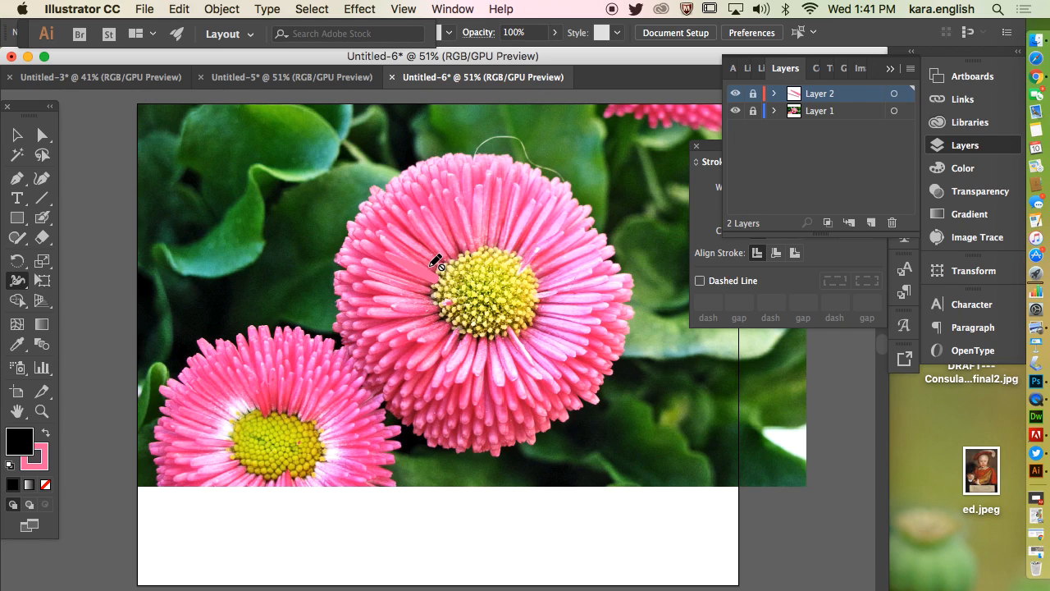
Create a new layer and draw a straight Pen path about 2.1 in long outward along a petal from the large flower's yellow centre.
{"action": "left_click", "coordinate": [873, 223]}
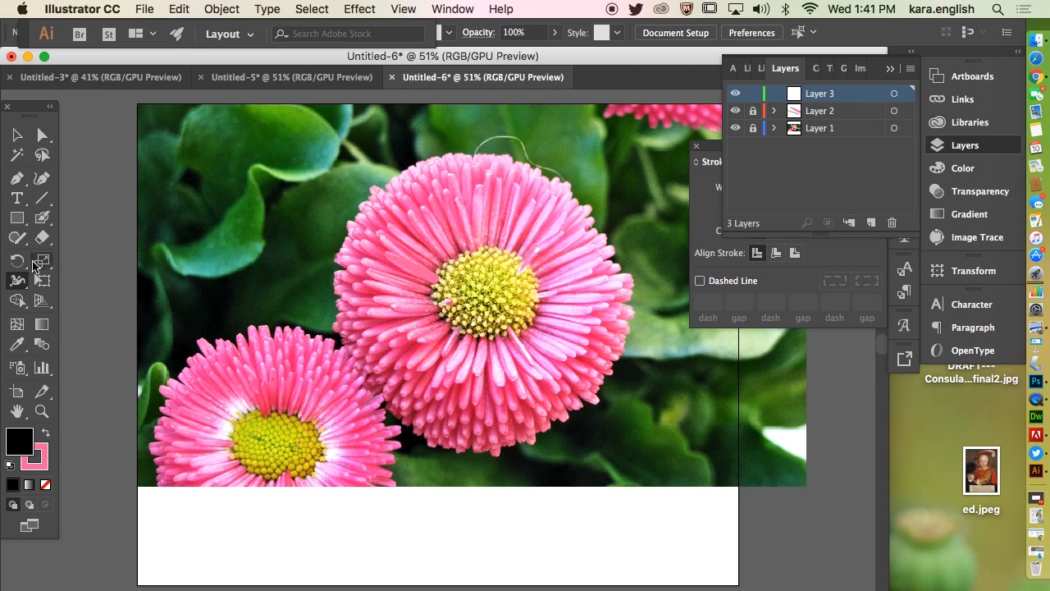
{"action": "left_click", "coordinate": [16, 178]}
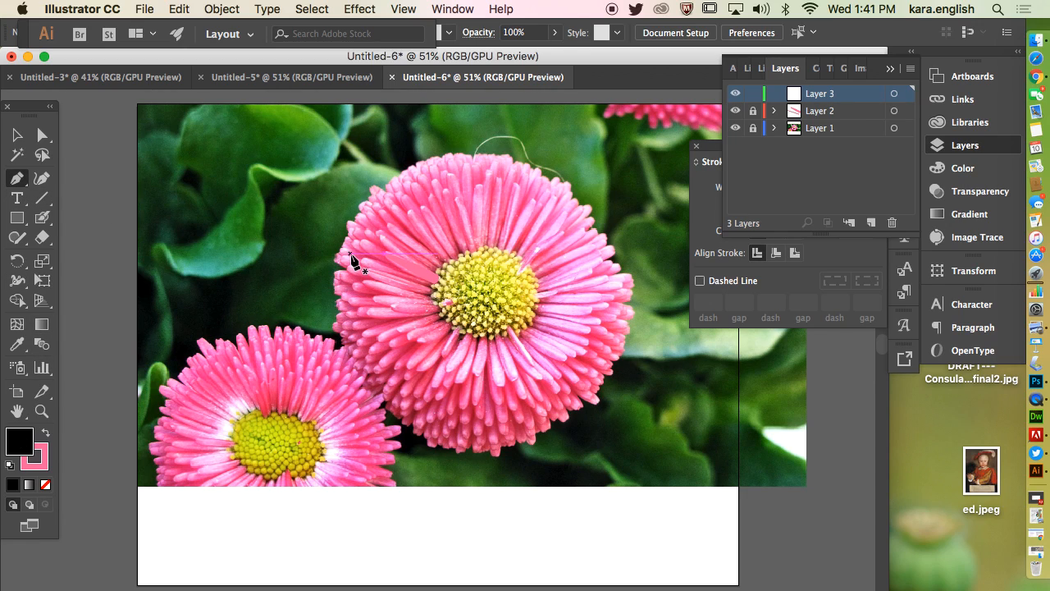
{"action": "left_click", "coordinate": [439, 263]}
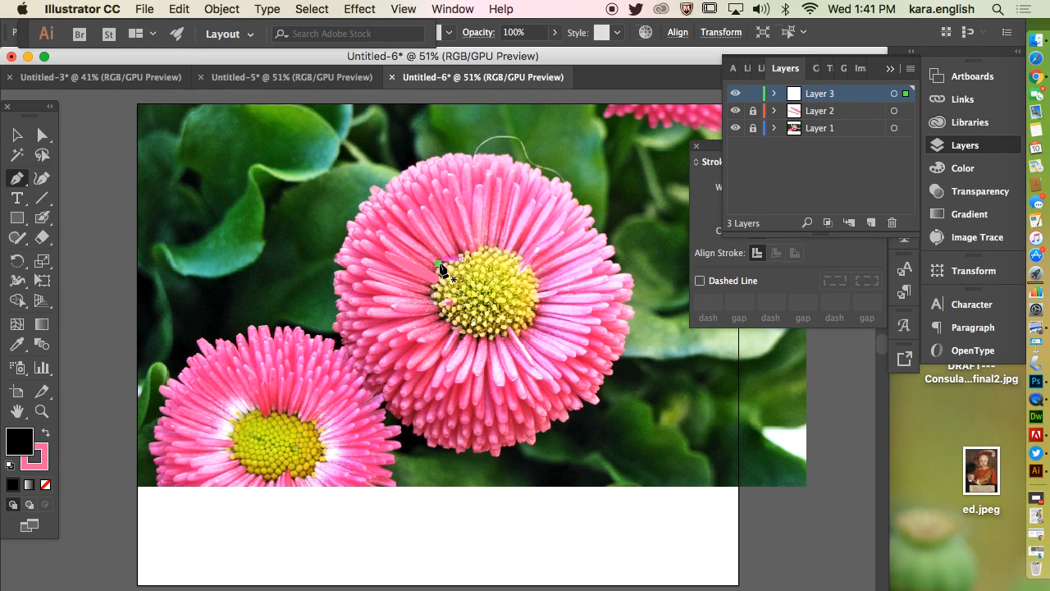
{"action": "left_click", "coordinate": [388, 225]}
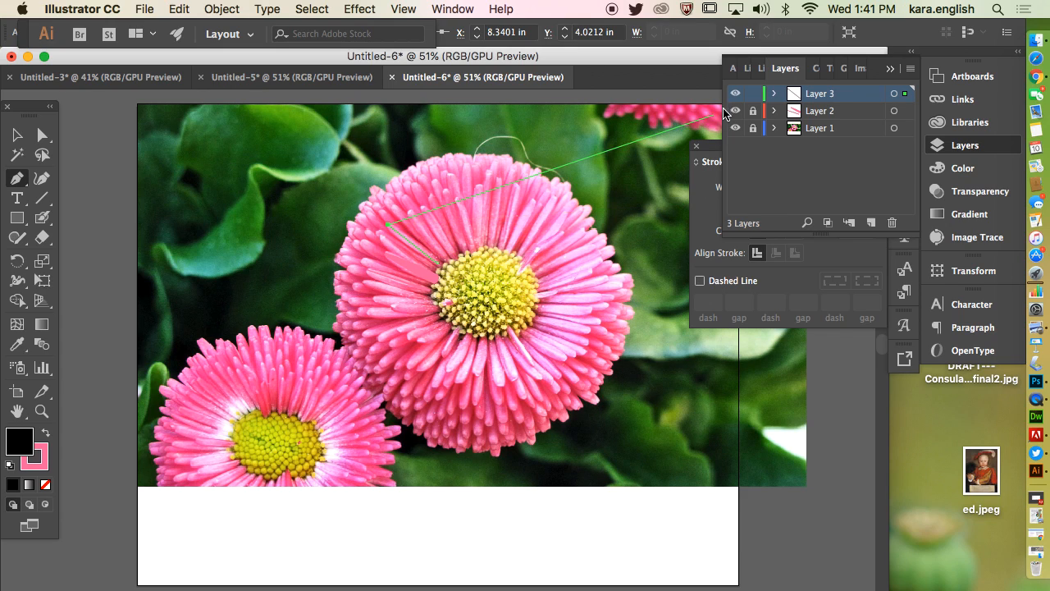
{"action": "left_click", "coordinate": [753, 96]}
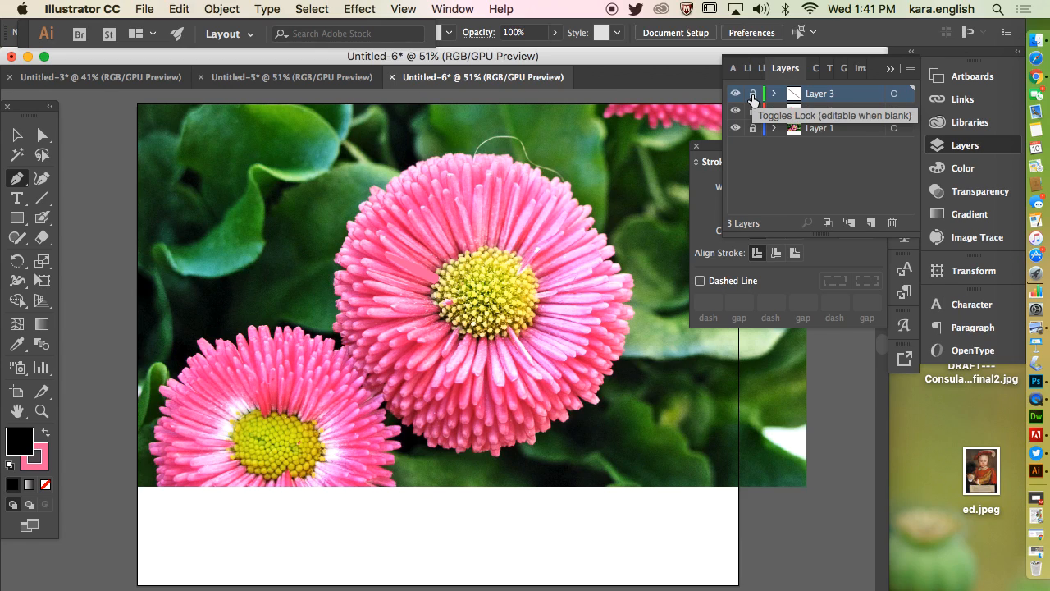
{"action": "left_click", "coordinate": [753, 96]}
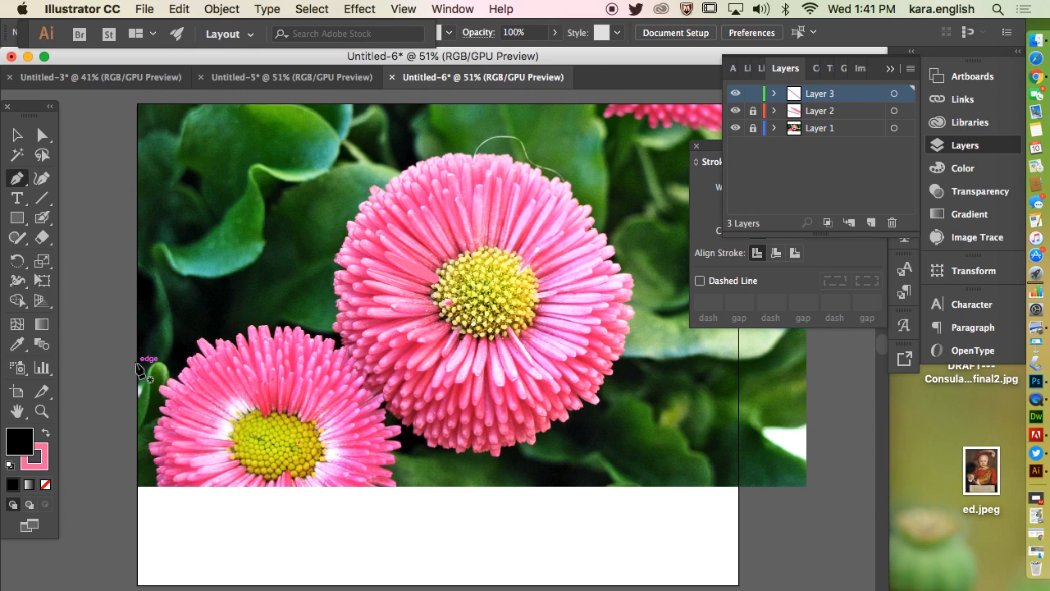
Swap the fill and stroke colours of the line on Layer 3 so its stroke is black, and deselect it.
{"action": "left_click", "coordinate": [46, 433]}
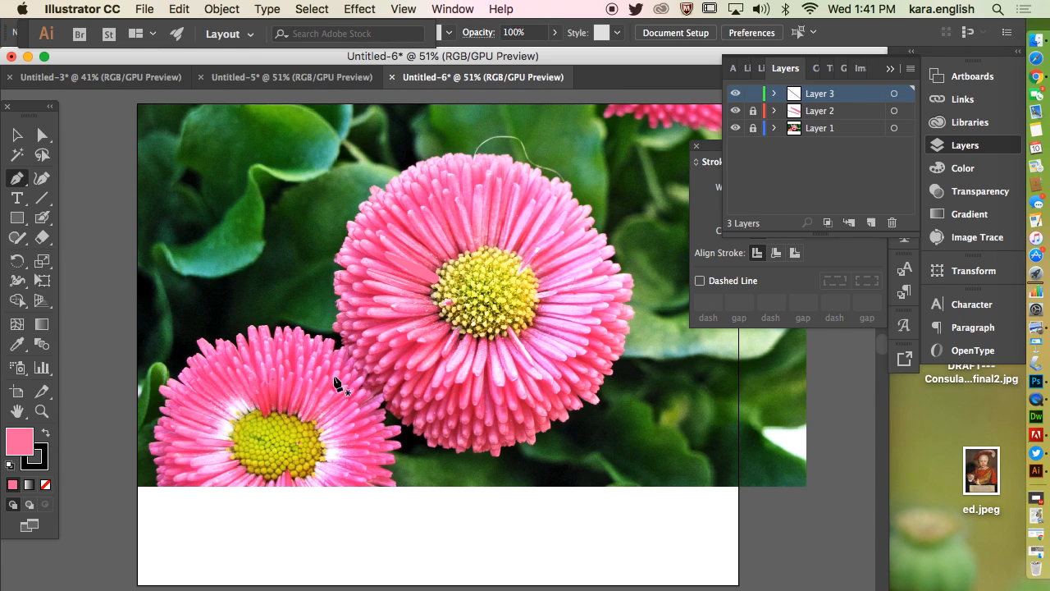
{"action": "left_click", "coordinate": [893, 96]}
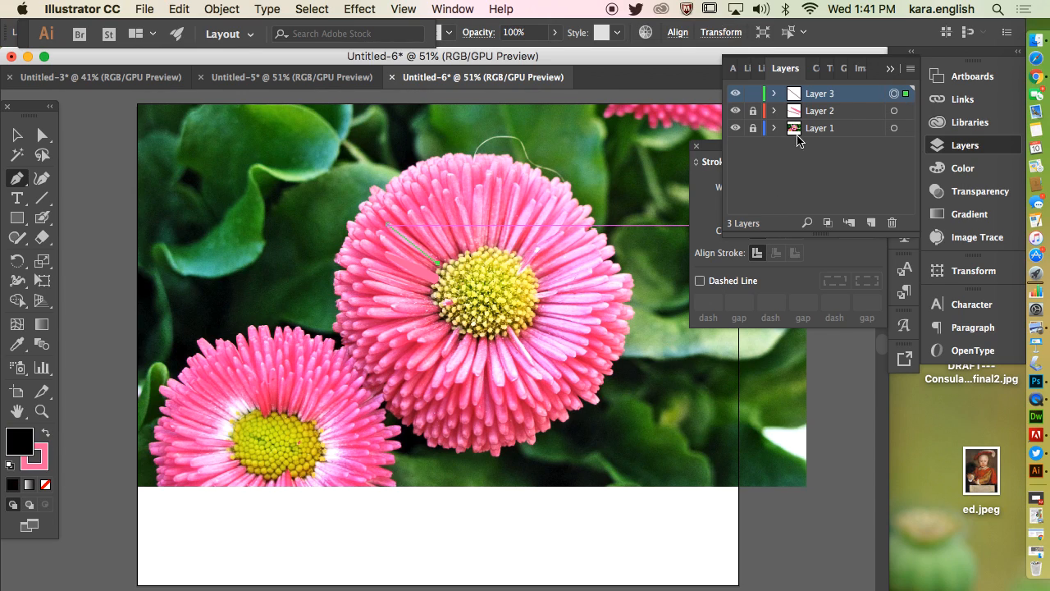
{"action": "left_click", "coordinate": [46, 434]}
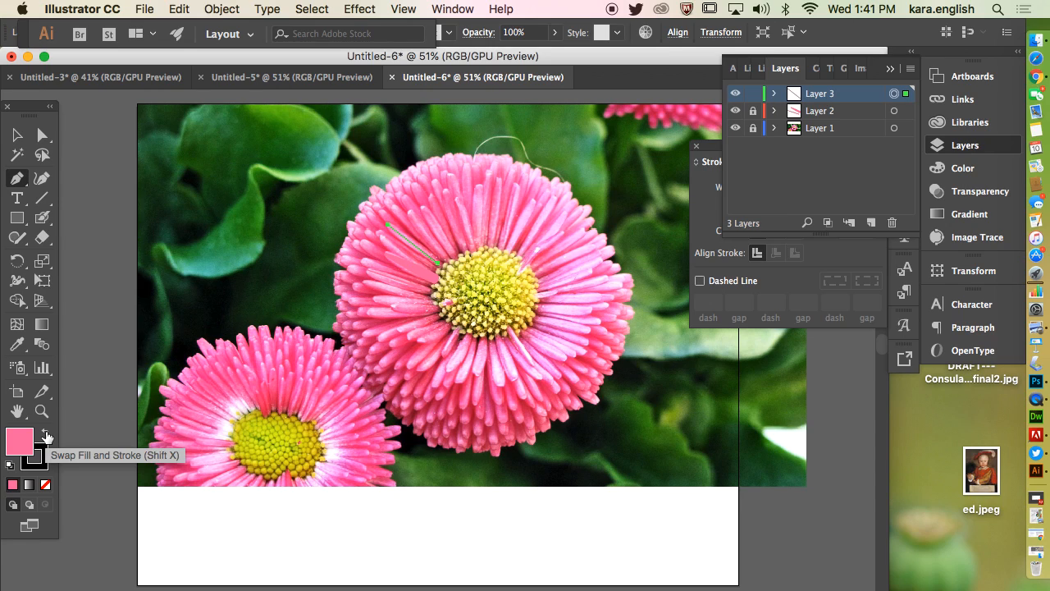
{"action": "left_click", "coordinate": [753, 93]}
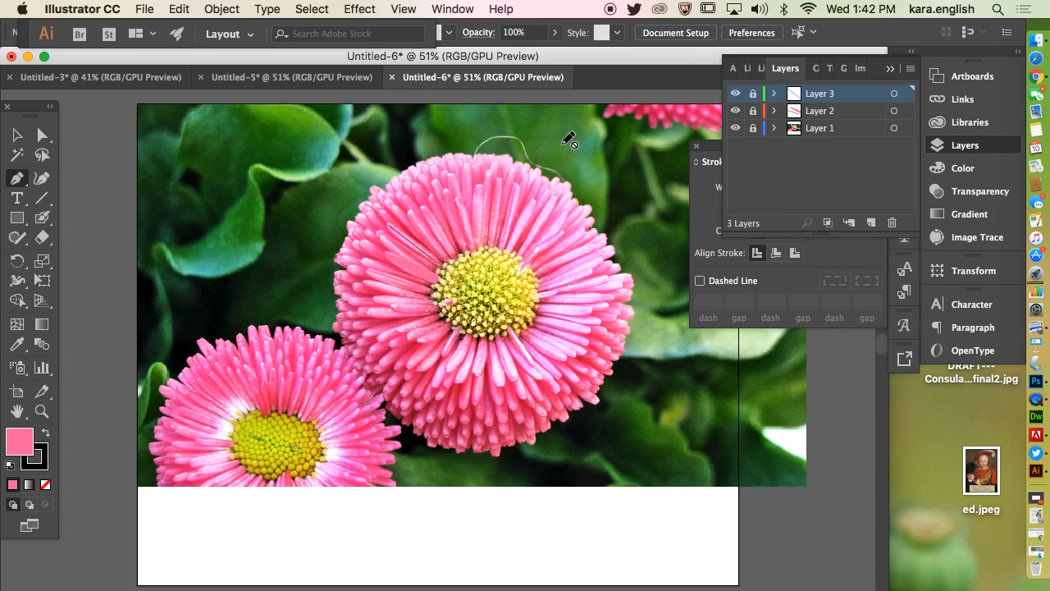
{"action": "left_click", "coordinate": [753, 93]}
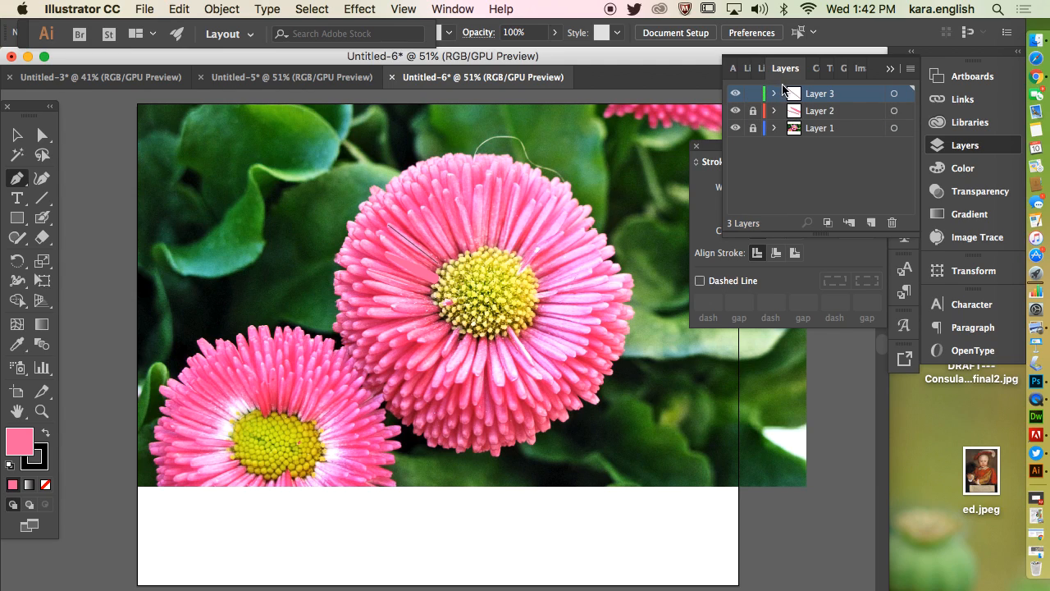
Widen the line's inner end with the Width tool into a taper about 19.5 pt wide, and lock Layer 3.
{"action": "left_click", "coordinate": [17, 283]}
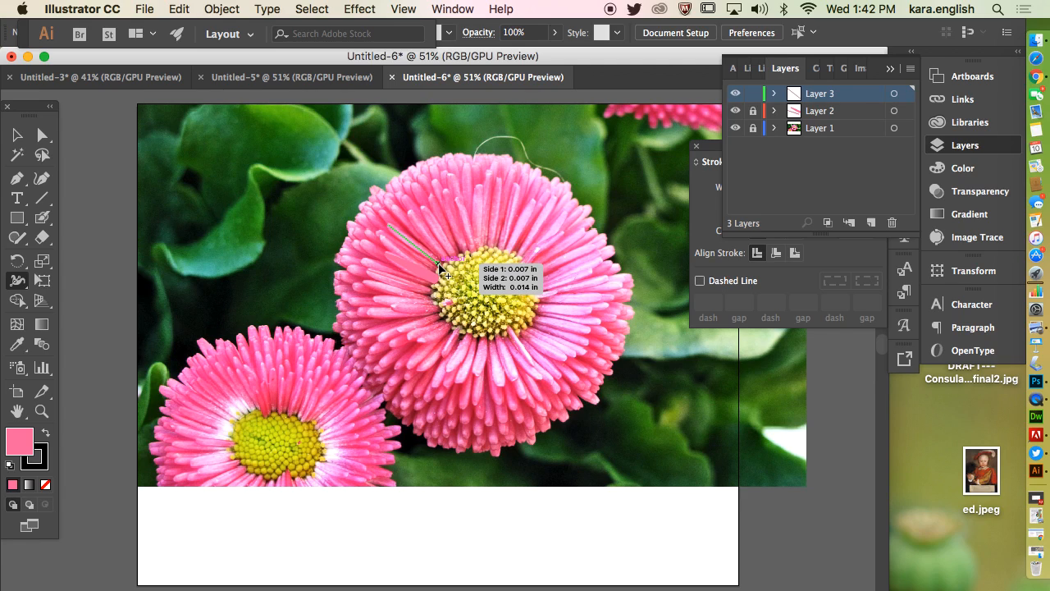
{"action": "left_click_drag", "start_coordinate": [437, 268], "coordinate": [440, 274]}
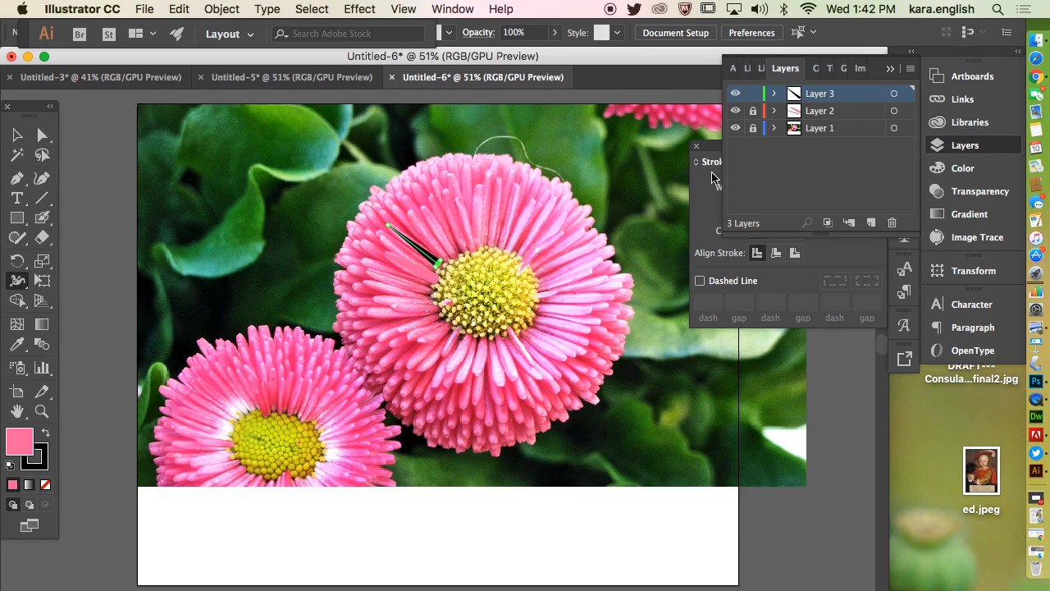
{"action": "left_click", "coordinate": [753, 94]}
Toggle the display of the Stroke settings off and back on.
{"action": "left_click", "coordinate": [836, 258]}
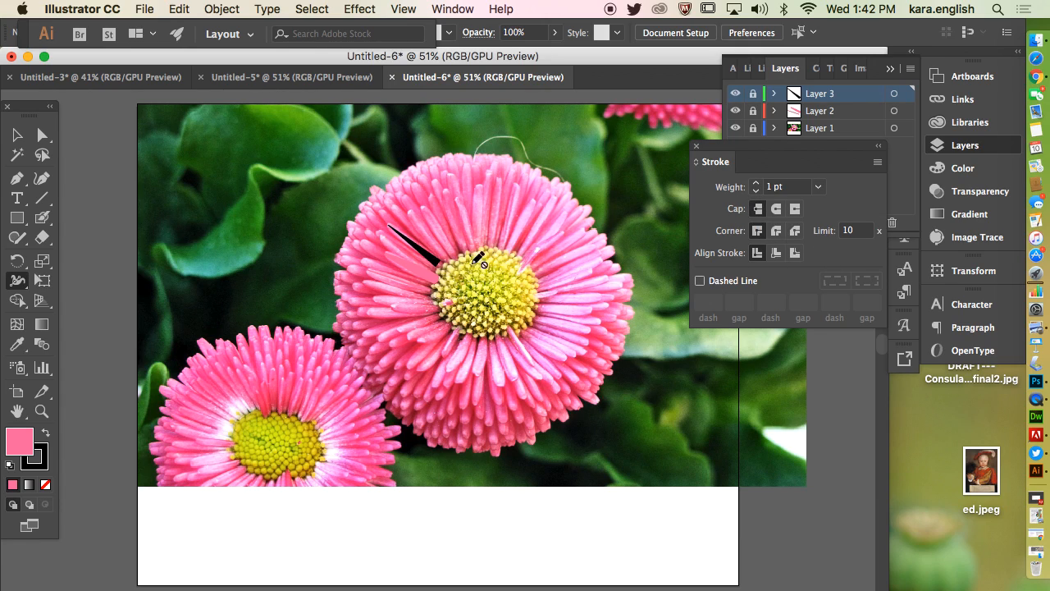
{"action": "left_click", "coordinate": [450, 9]}
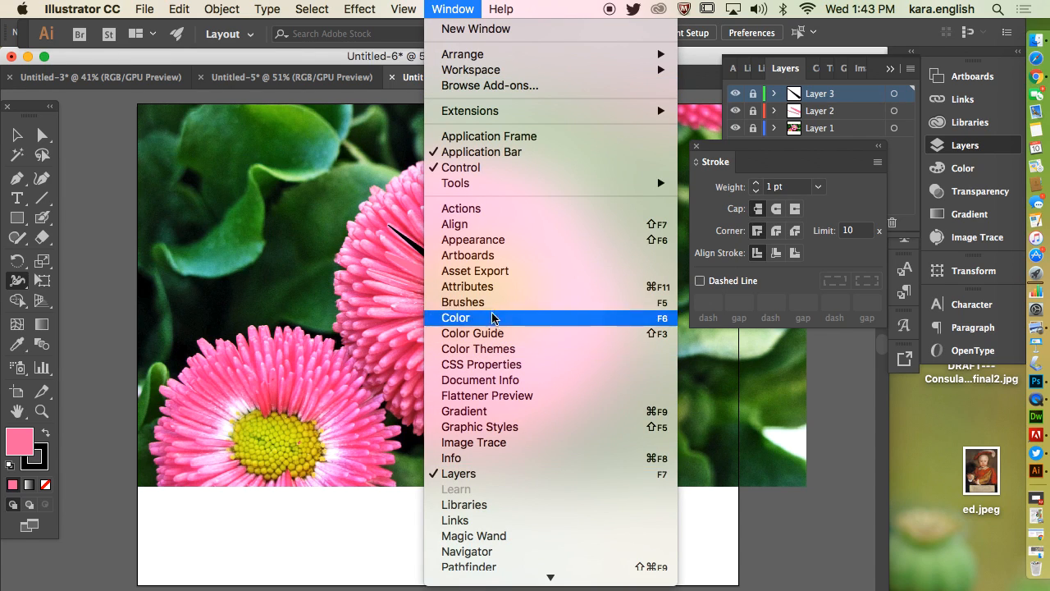
{"action": "mouse_move", "coordinate": [523, 584]}
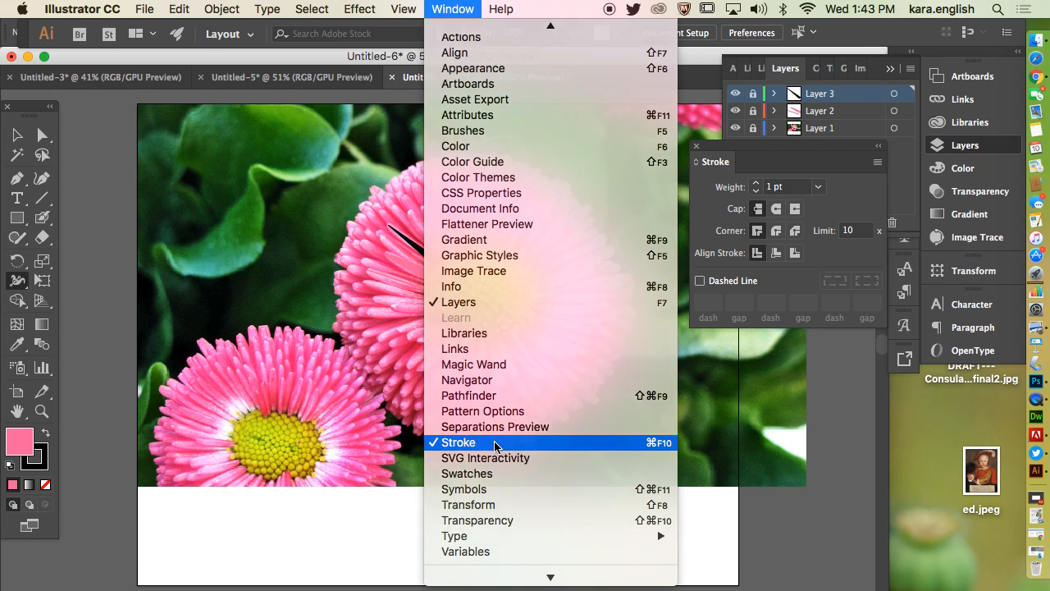
{"action": "left_click", "coordinate": [500, 435]}
{"action": "left_click", "coordinate": [453, 9]}
{"action": "mouse_move", "coordinate": [494, 584]}
{"action": "left_click", "coordinate": [482, 457]}
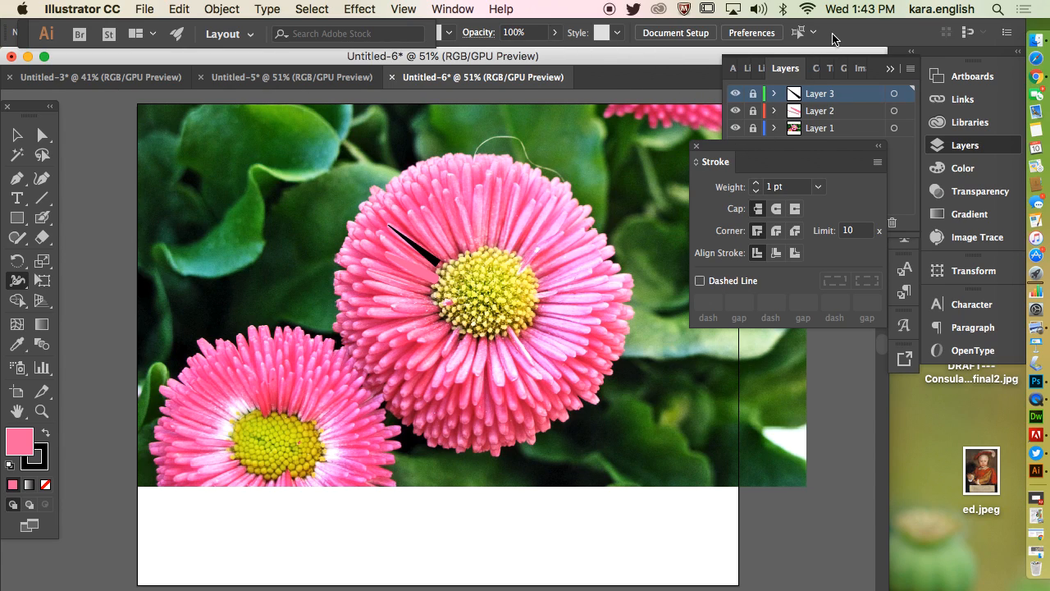
Move the Stroke window and the application bar clear of the stroke options, and set the default stroke weight to 4 pt.
{"action": "mouse_move", "coordinate": [781, 150]}
{"action": "left_mouse_down"}
{"action": "mouse_move", "coordinate": [845, 62]}
{"action": "mouse_move", "coordinate": [847, 38]}
{"action": "mouse_move", "coordinate": [702, 71]}
{"action": "mouse_move", "coordinate": [640, 63]}
{"action": "mouse_move", "coordinate": [792, 41]}
{"action": "mouse_move", "coordinate": [686, 115]}
{"action": "mouse_move", "coordinate": [627, 98]}
{"action": "mouse_move", "coordinate": [625, 88]}
{"action": "left_mouse_up"}
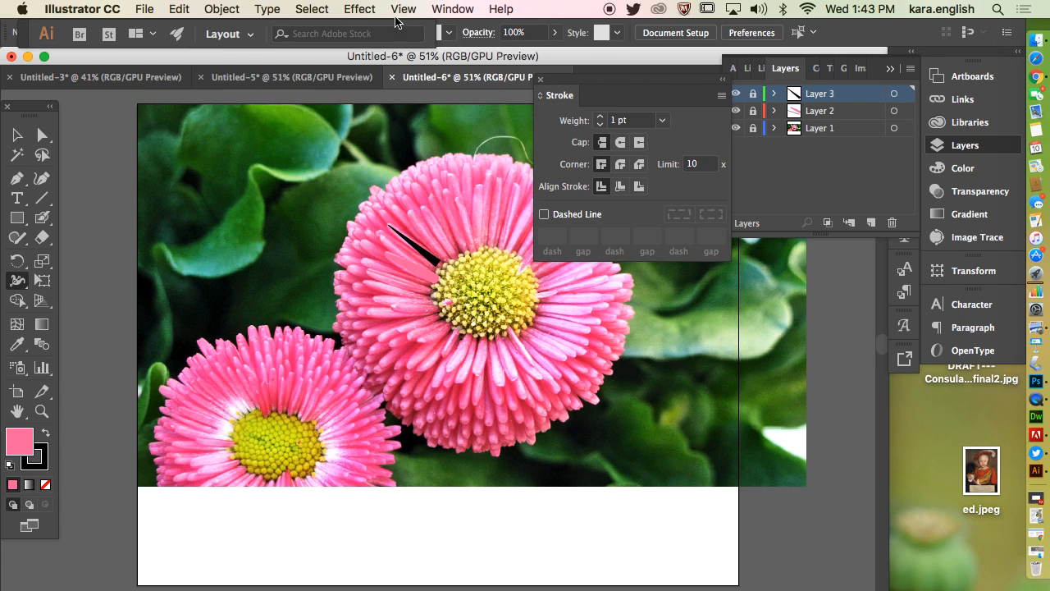
{"action": "mouse_move", "coordinate": [22, 36]}
{"action": "left_mouse_down"}
{"action": "mouse_move", "coordinate": [15, 102]}
{"action": "mouse_move", "coordinate": [22, 76]}
{"action": "left_mouse_up"}
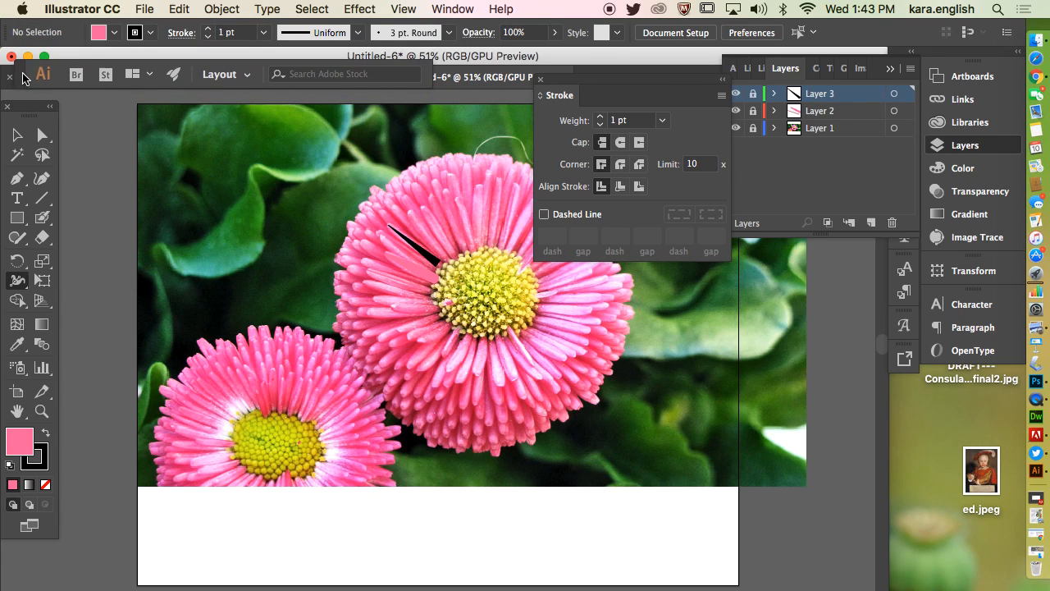
{"action": "left_click", "coordinate": [267, 34]}
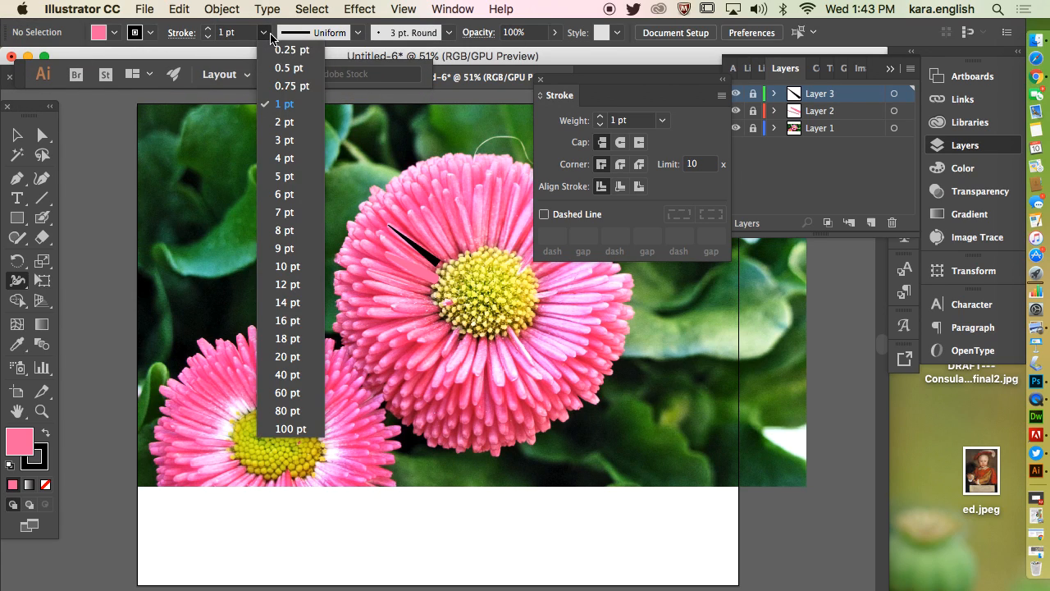
{"action": "left_click", "coordinate": [287, 158]}
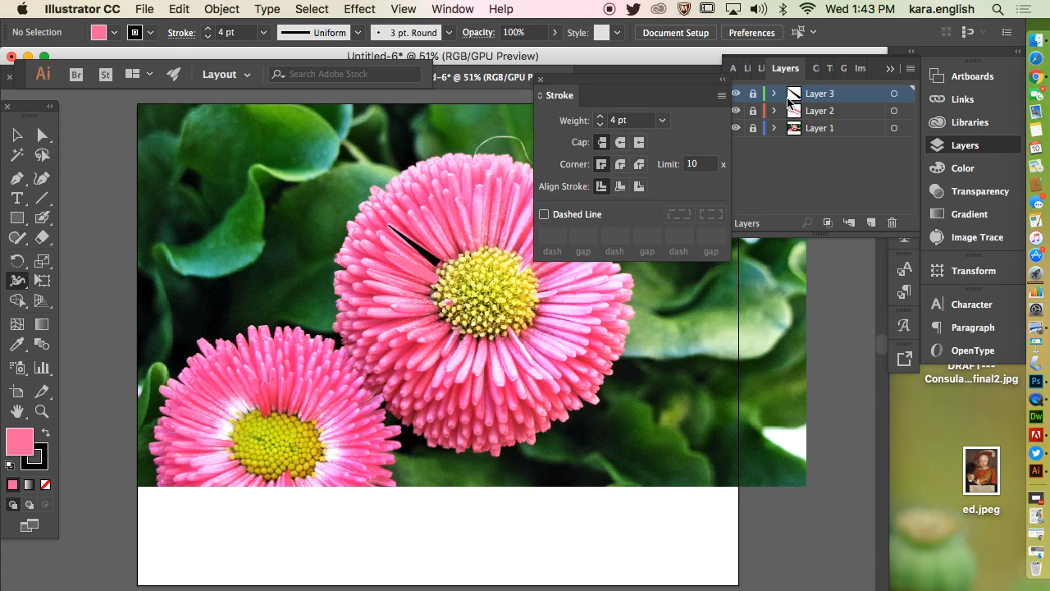
Unlock Layer 3, select its tapered line and swap its fill and stroke so the stroke is pink.
{"action": "left_click", "coordinate": [753, 96]}
{"action": "left_click", "coordinate": [894, 94]}
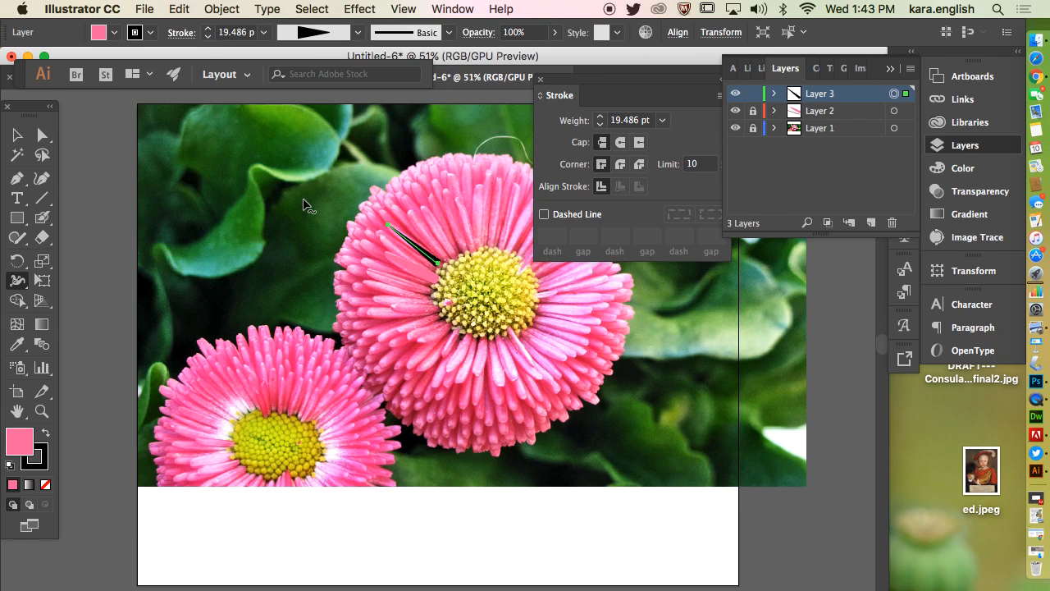
{"action": "left_click", "coordinate": [45, 432]}
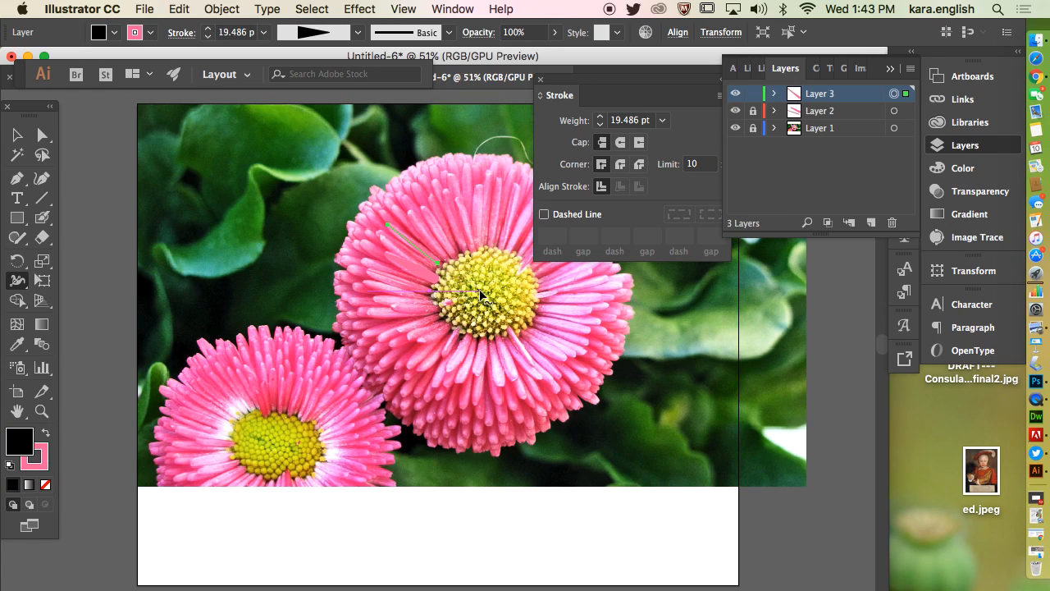
Hide the photo's layer and give the tapered line a Round Cap.
{"action": "left_click", "coordinate": [736, 129]}
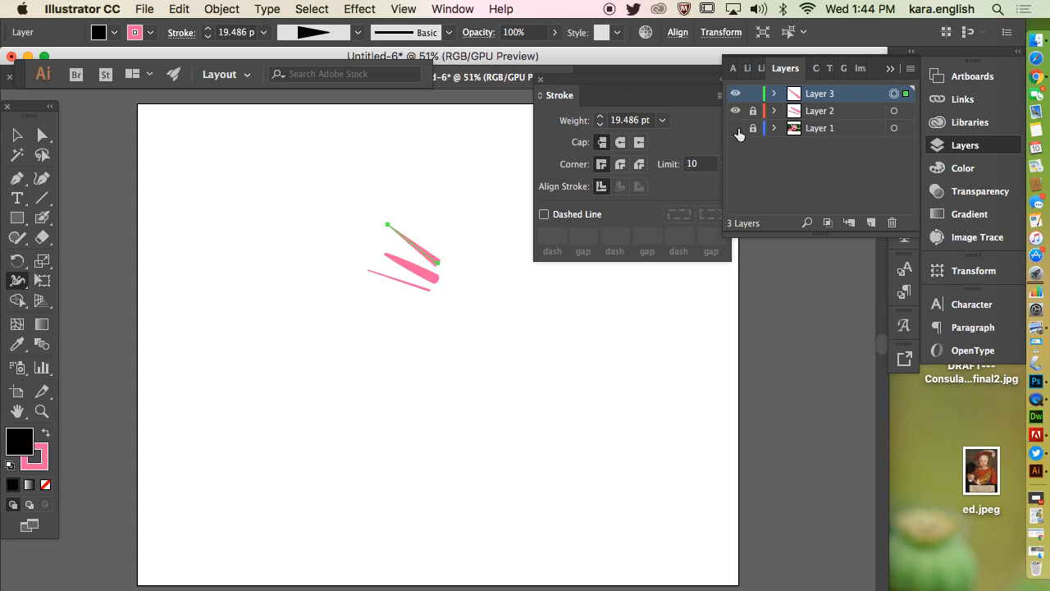
{"action": "left_click", "coordinate": [621, 146]}
{"action": "left_click", "coordinate": [621, 146]}
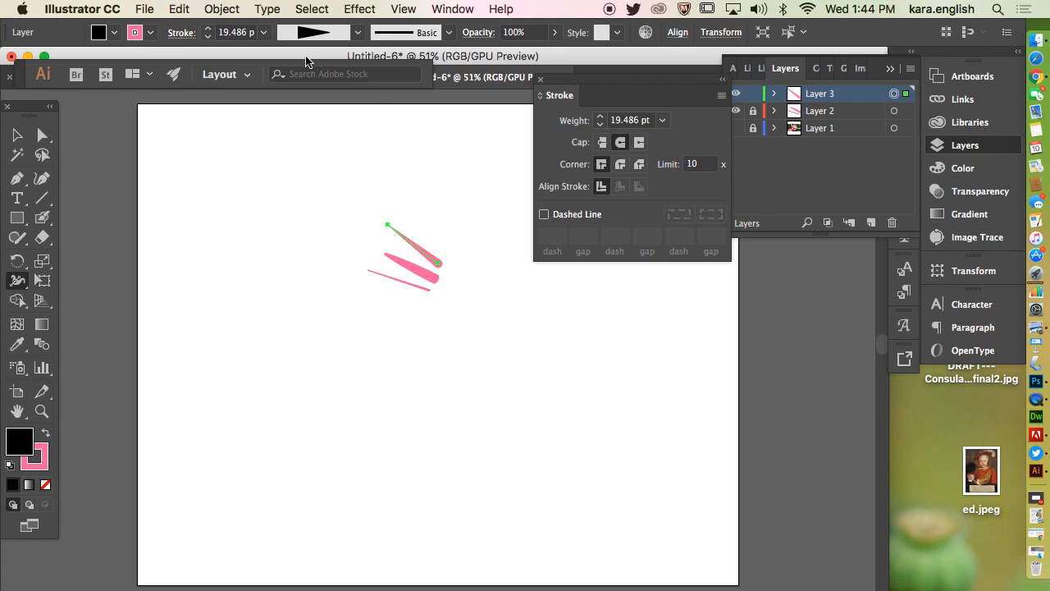
{"action": "right_click", "coordinate": [1037, 402]}
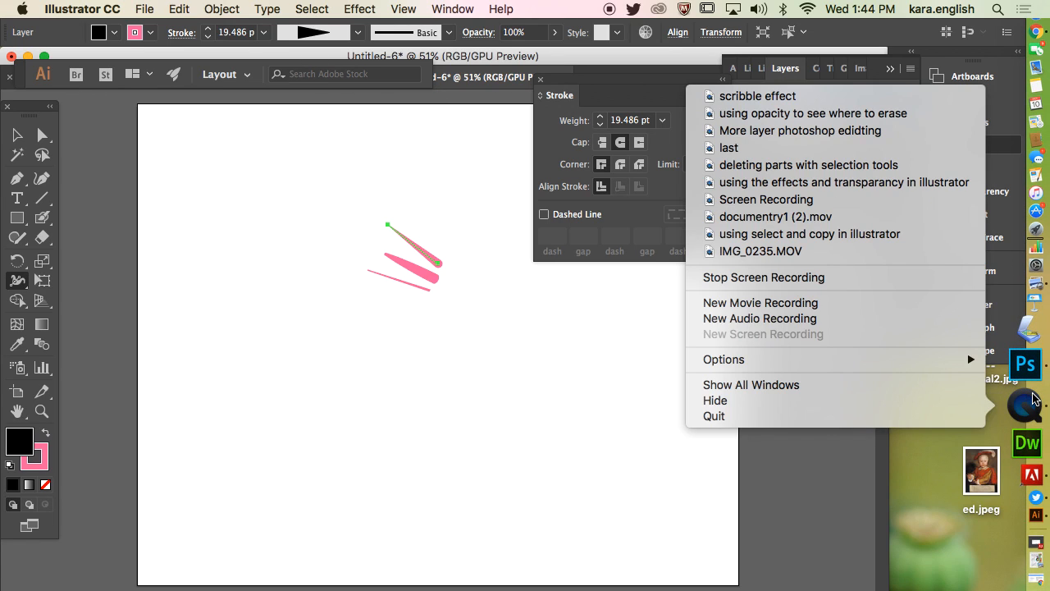
{"action": "left_click", "coordinate": [940, 416]}
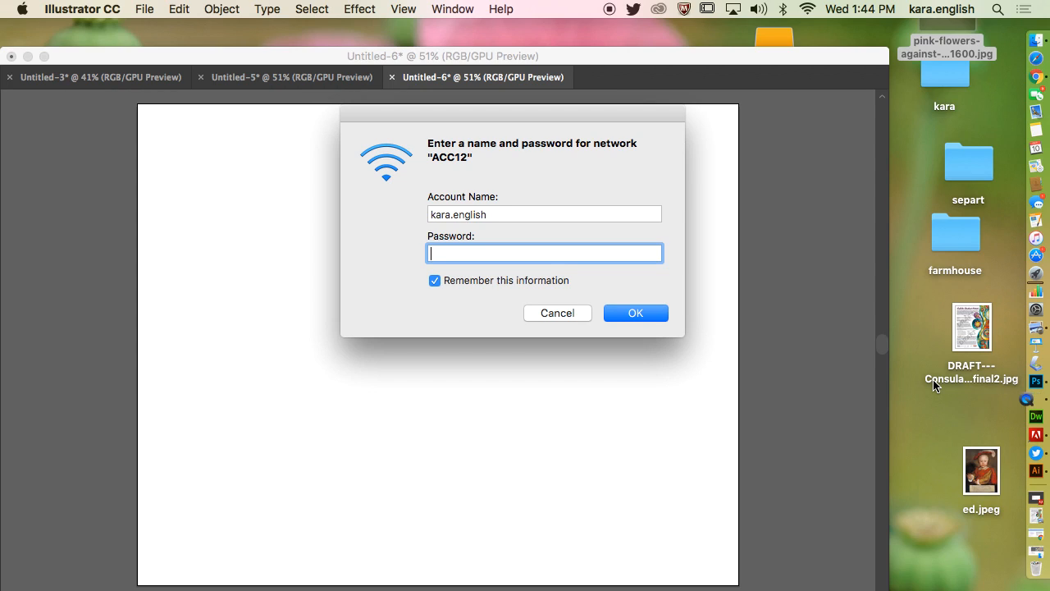
Enter the account password for the Wi-Fi network and confirm the login.
{"action": "type", "text": "••••••••••••"}
{"action": "left_click", "coordinate": [641, 313]}
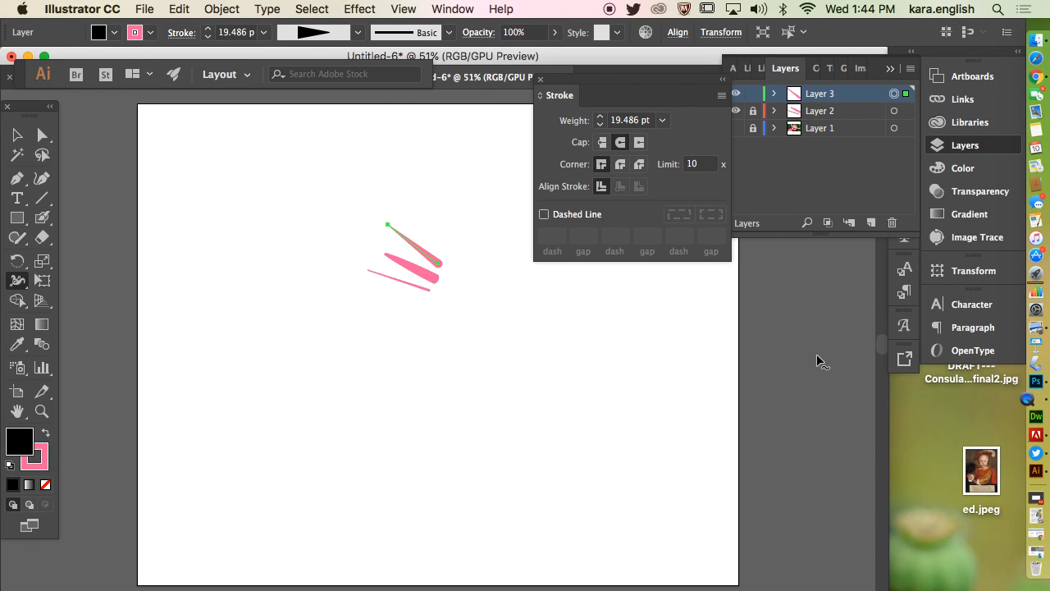
Switch to QuickTime Player, name the screen recording "changing the stroke with with stroke tool" and open the choice of save locations.
{"action": "left_click", "coordinate": [1024, 401]}
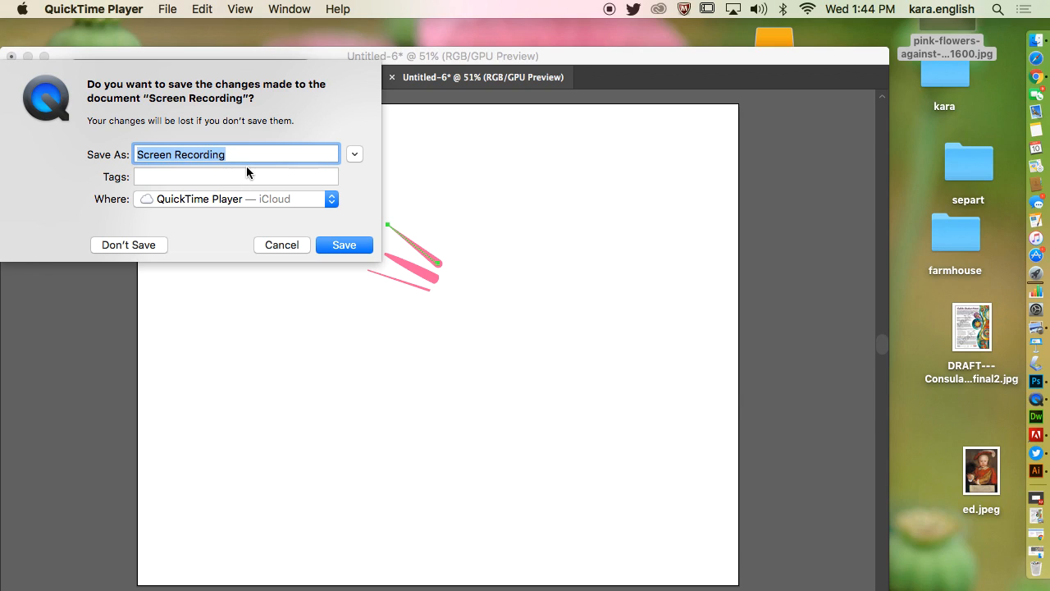
{"action": "type", "text": "changing the stroke with"}
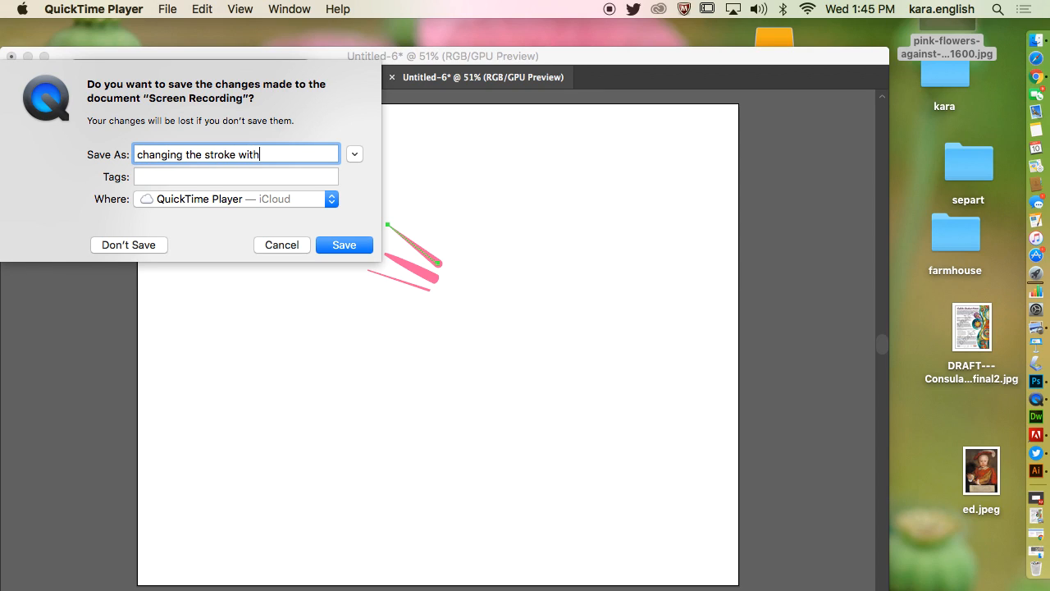
{"action": "type", "text": " with stroke tool"}
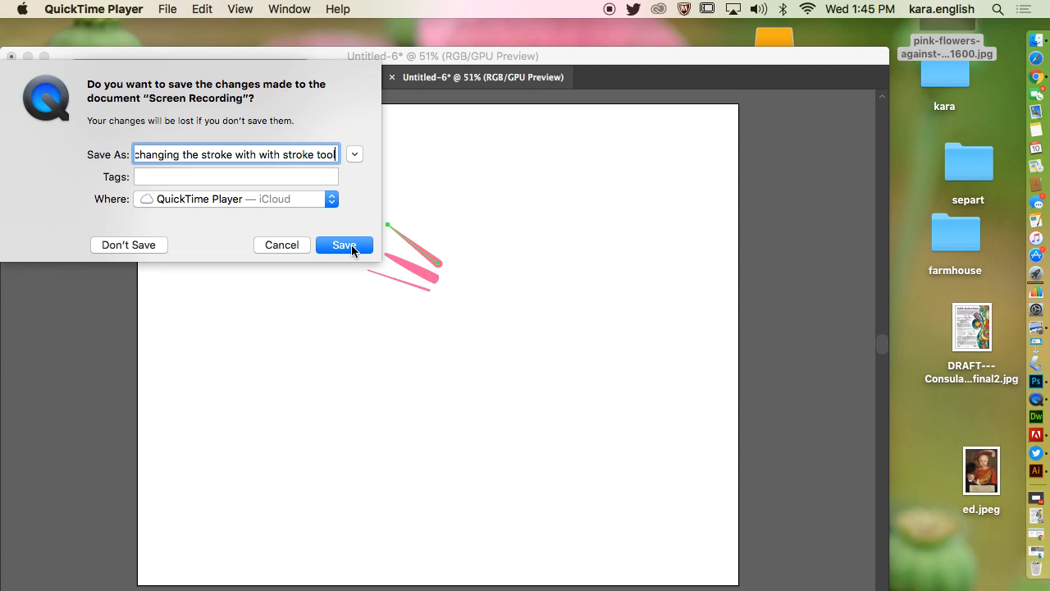
{"action": "left_click", "coordinate": [331, 199]}
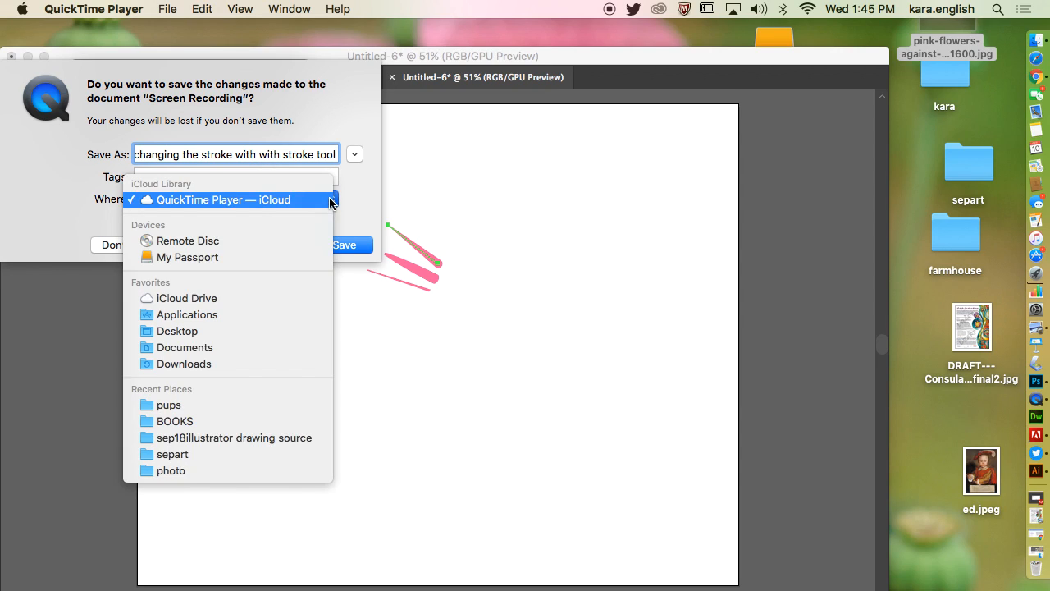